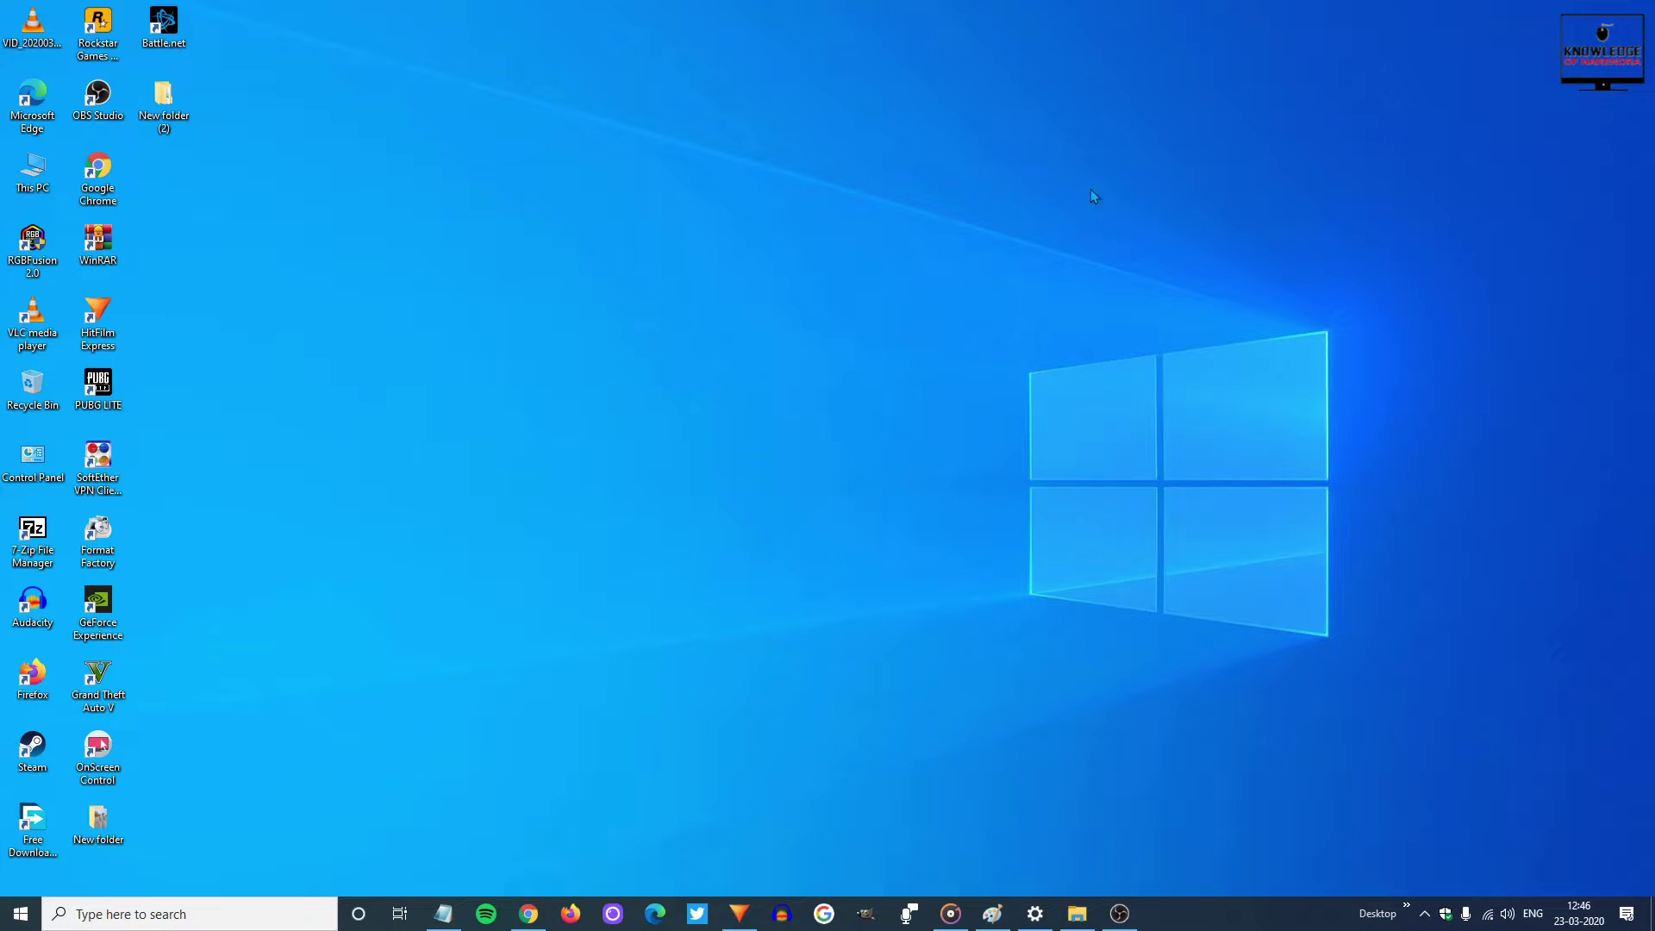
Step: Switch to HitFilm Express and move the first Til_Death_Parts_Us.mp3 clip onto the audio track above, then back to its original track
{"action": "left_click", "coordinate": [740, 915]}
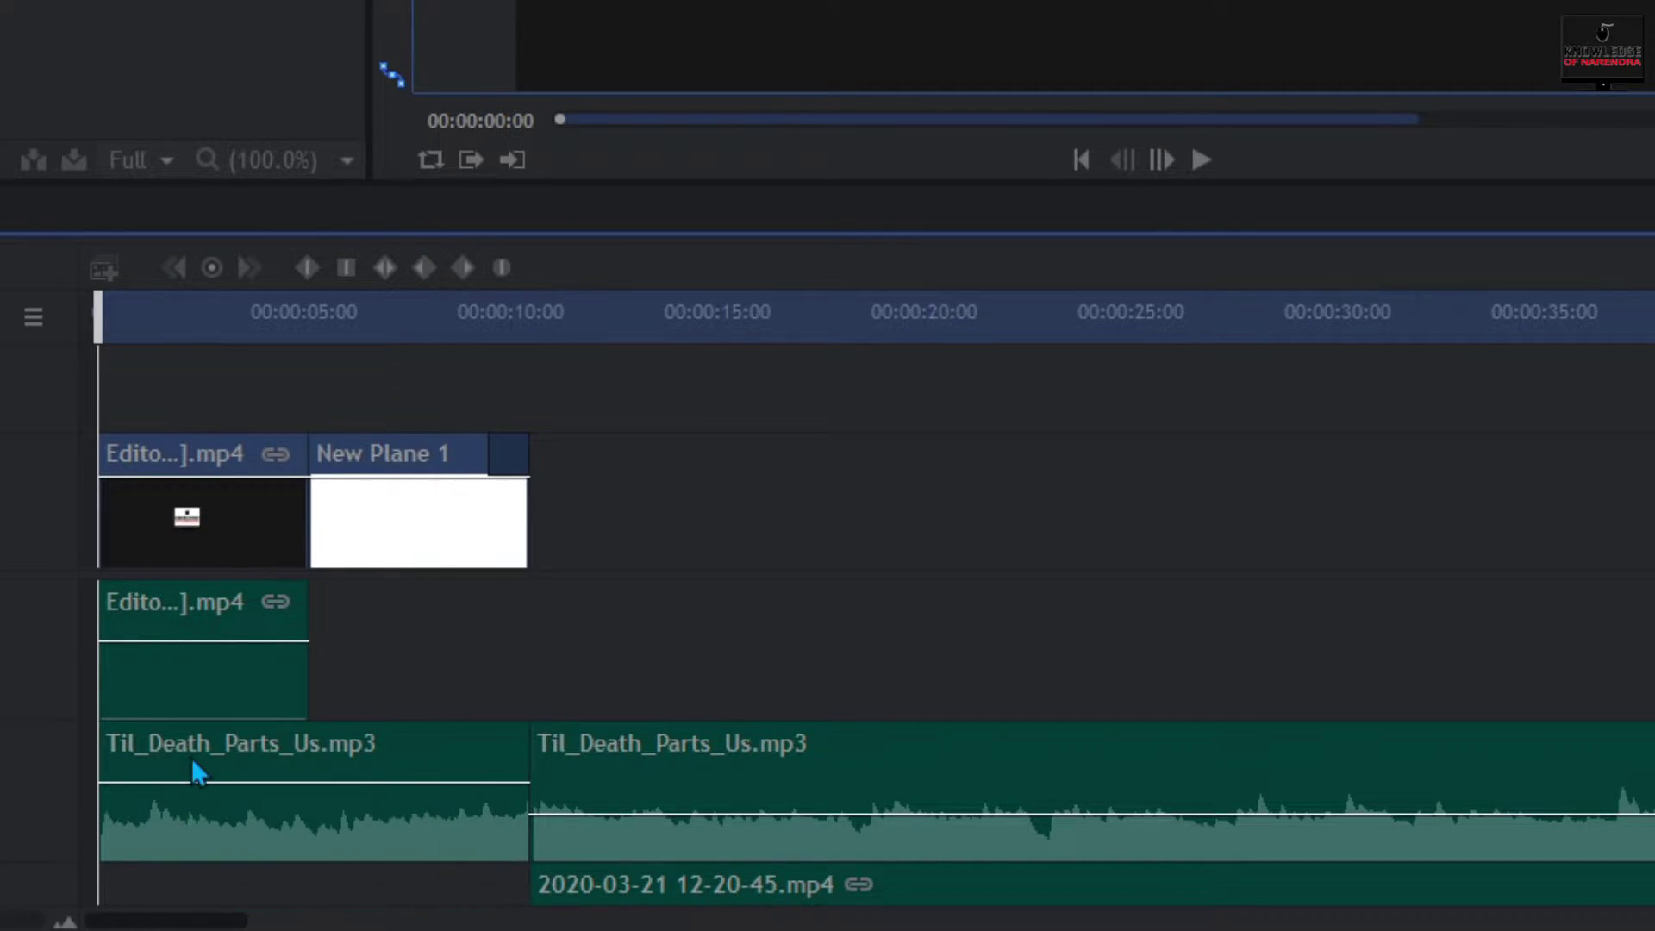
{"action": "left_click_drag", "start_coordinate": [191, 760], "coordinate": [273, 640]}
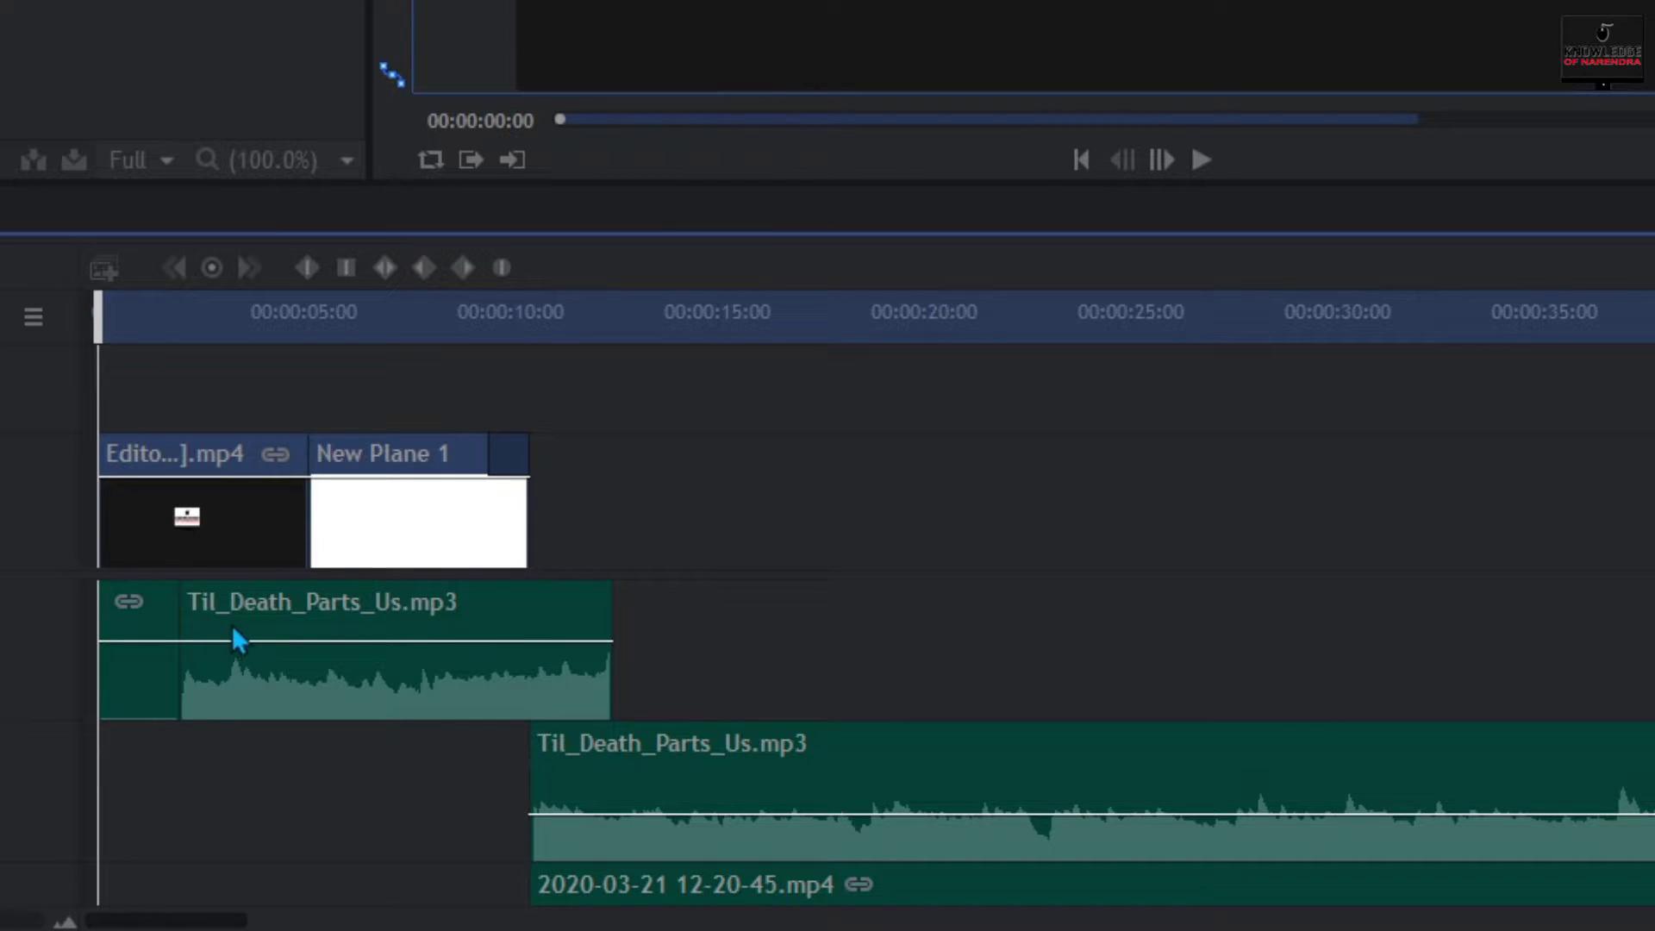
{"action": "left_click_drag", "start_coordinate": [251, 604], "coordinate": [167, 760]}
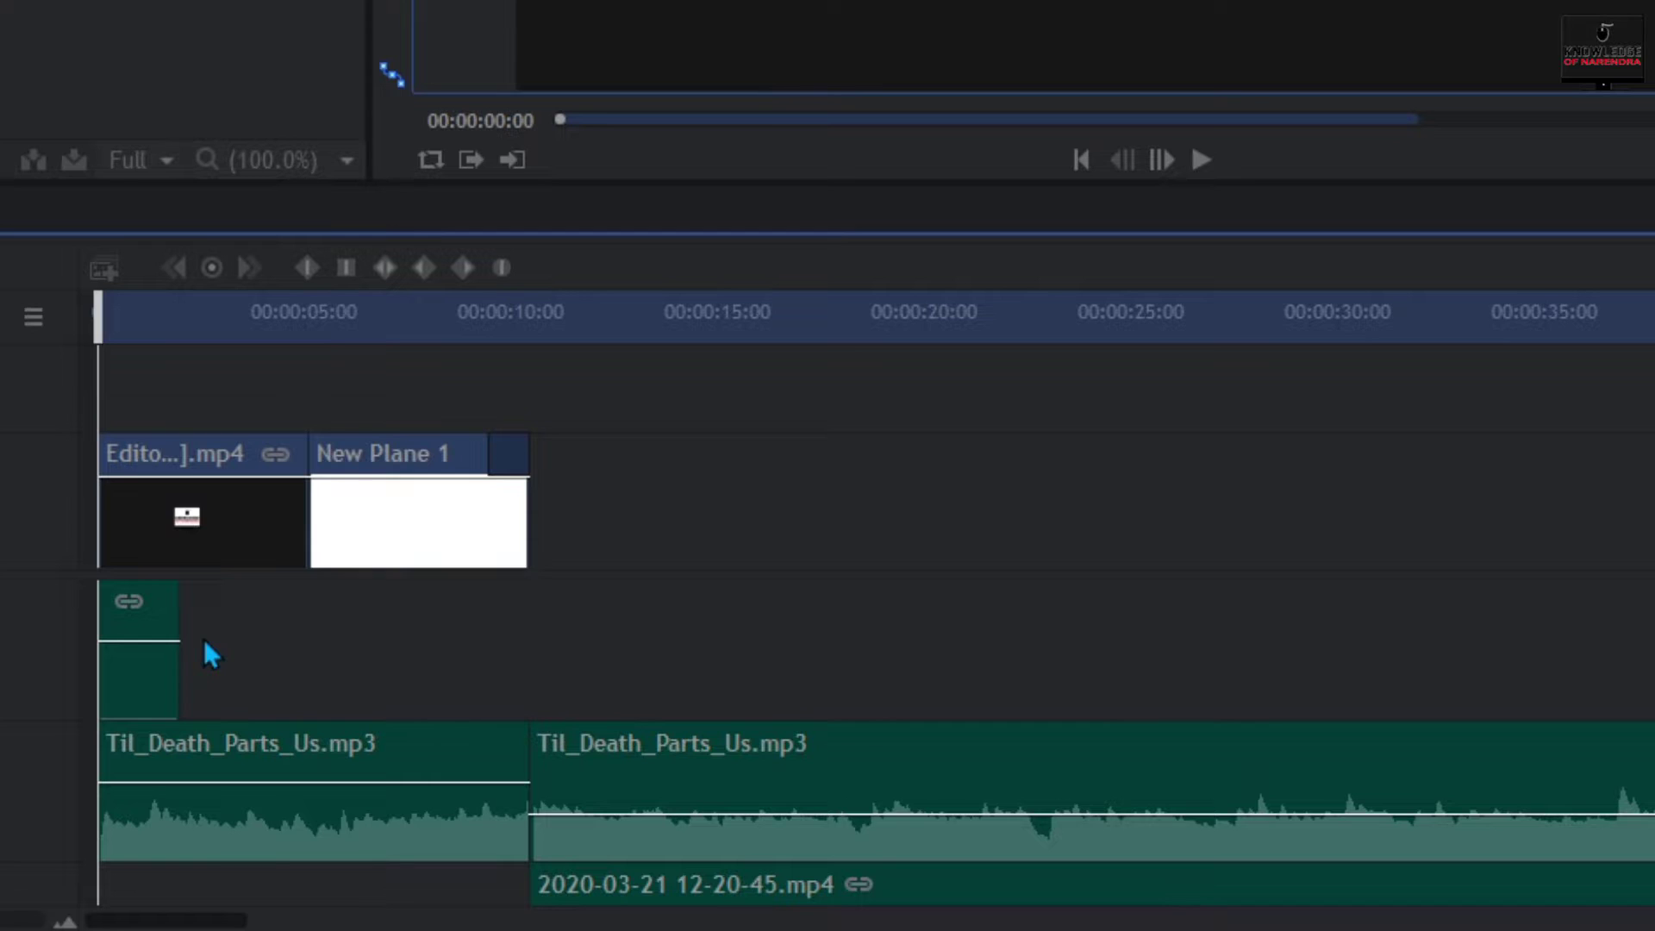
Step: Undo the last two audio clip moves on the timeline
{"action": "key", "text": "ctrl+z"}
{"action": "key", "text": "ctrl+z"}
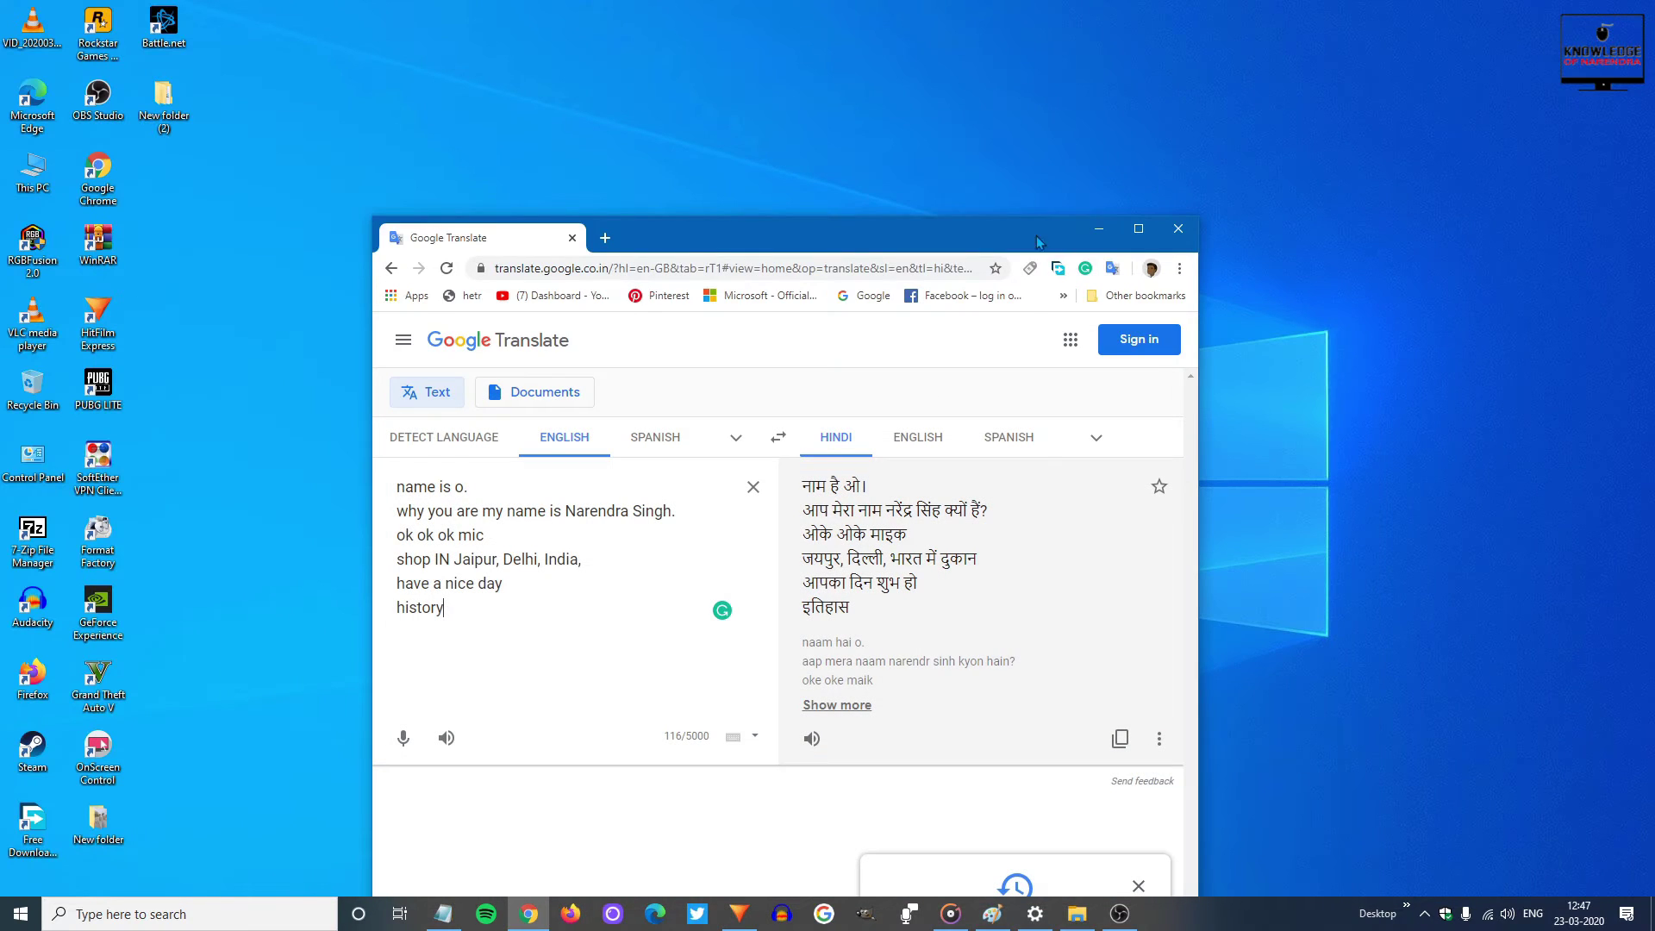
Step: Maximize the Google Translate window and erase the end of the source text back to "shop IN Jaipur, De"
{"action": "double_click", "coordinate": [1036, 241]}
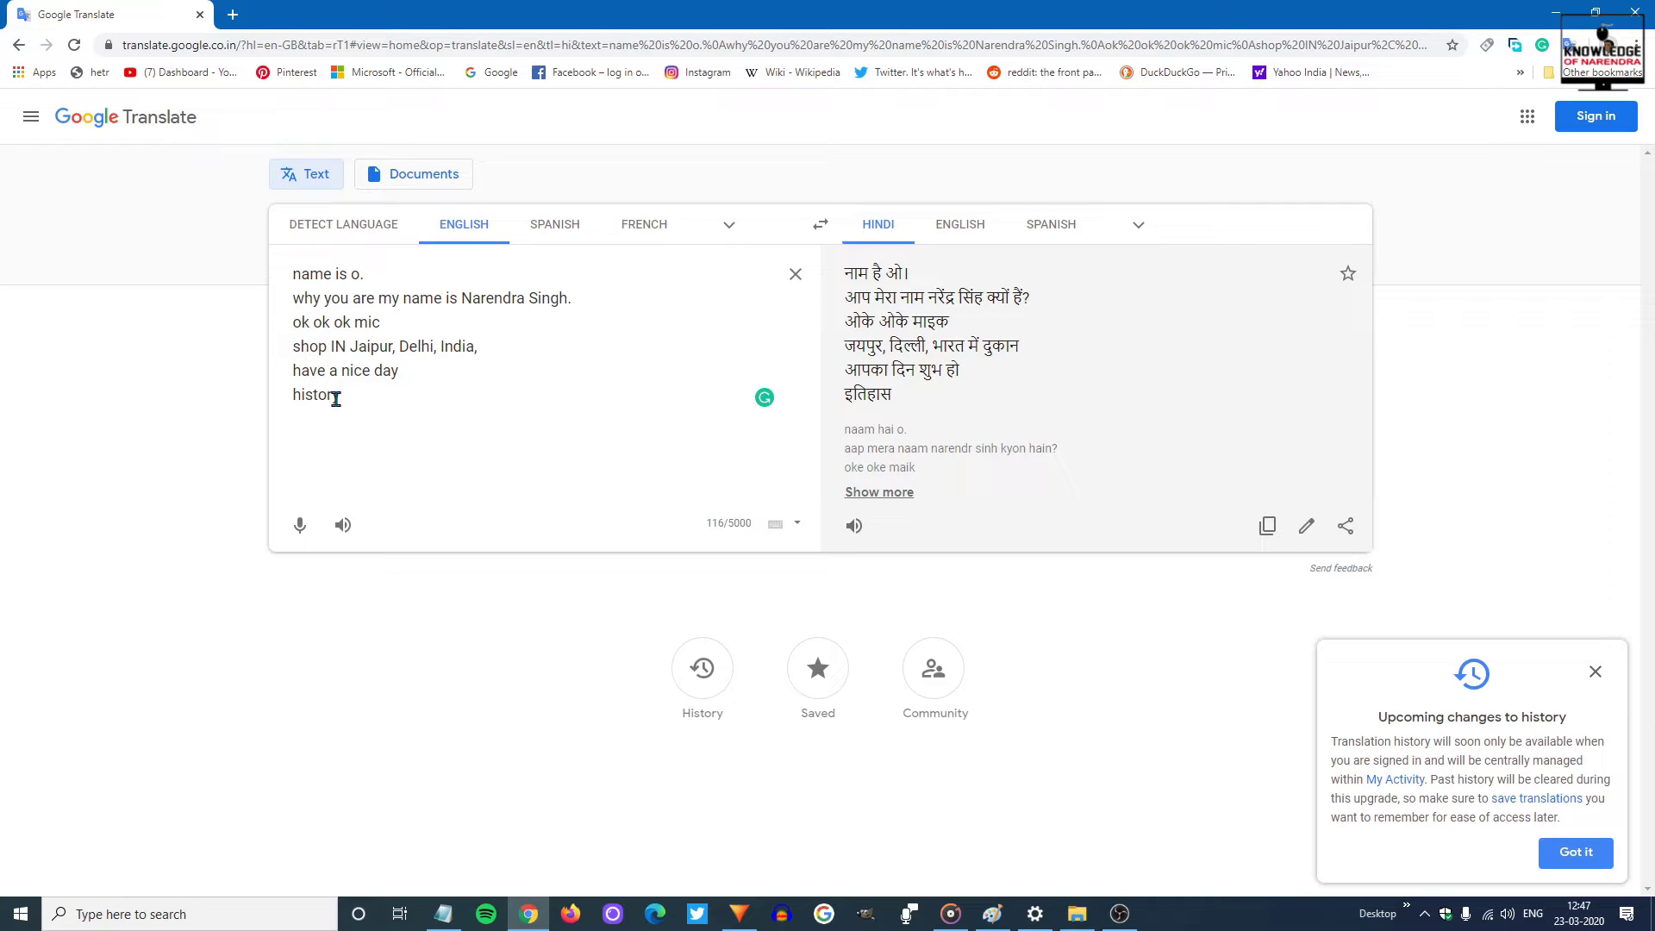
{"action": "key", "text": "BackSpace"}
{"action": "key", "text": "BackSpace"}
{"action": "key", "text": "BackSpace"}
{"action": "key", "text": "BackSpace"}
{"action": "key", "text": "BackSpace"}
{"action": "key", "text": "BackSpace"}
{"action": "key", "text": "BackSpace"}
{"action": "key", "text": "BackSpace"}
{"action": "key", "text": "BackSpace"}
{"action": "key", "text": "BackSpace"}
{"action": "key", "text": "BackSpace"}
{"action": "key", "text": "BackSpace"}
{"action": "key", "text": "BackSpace"}
{"action": "key", "text": "BackSpace"}
{"action": "key", "text": "BackSpace"}
{"action": "key", "text": "BackSpace"}
{"action": "key", "text": "BackSpace"}
{"action": "key", "text": "BackSpace"}
{"action": "key", "text": "BackSpace"}
{"action": "key", "text": "BackSpace"}
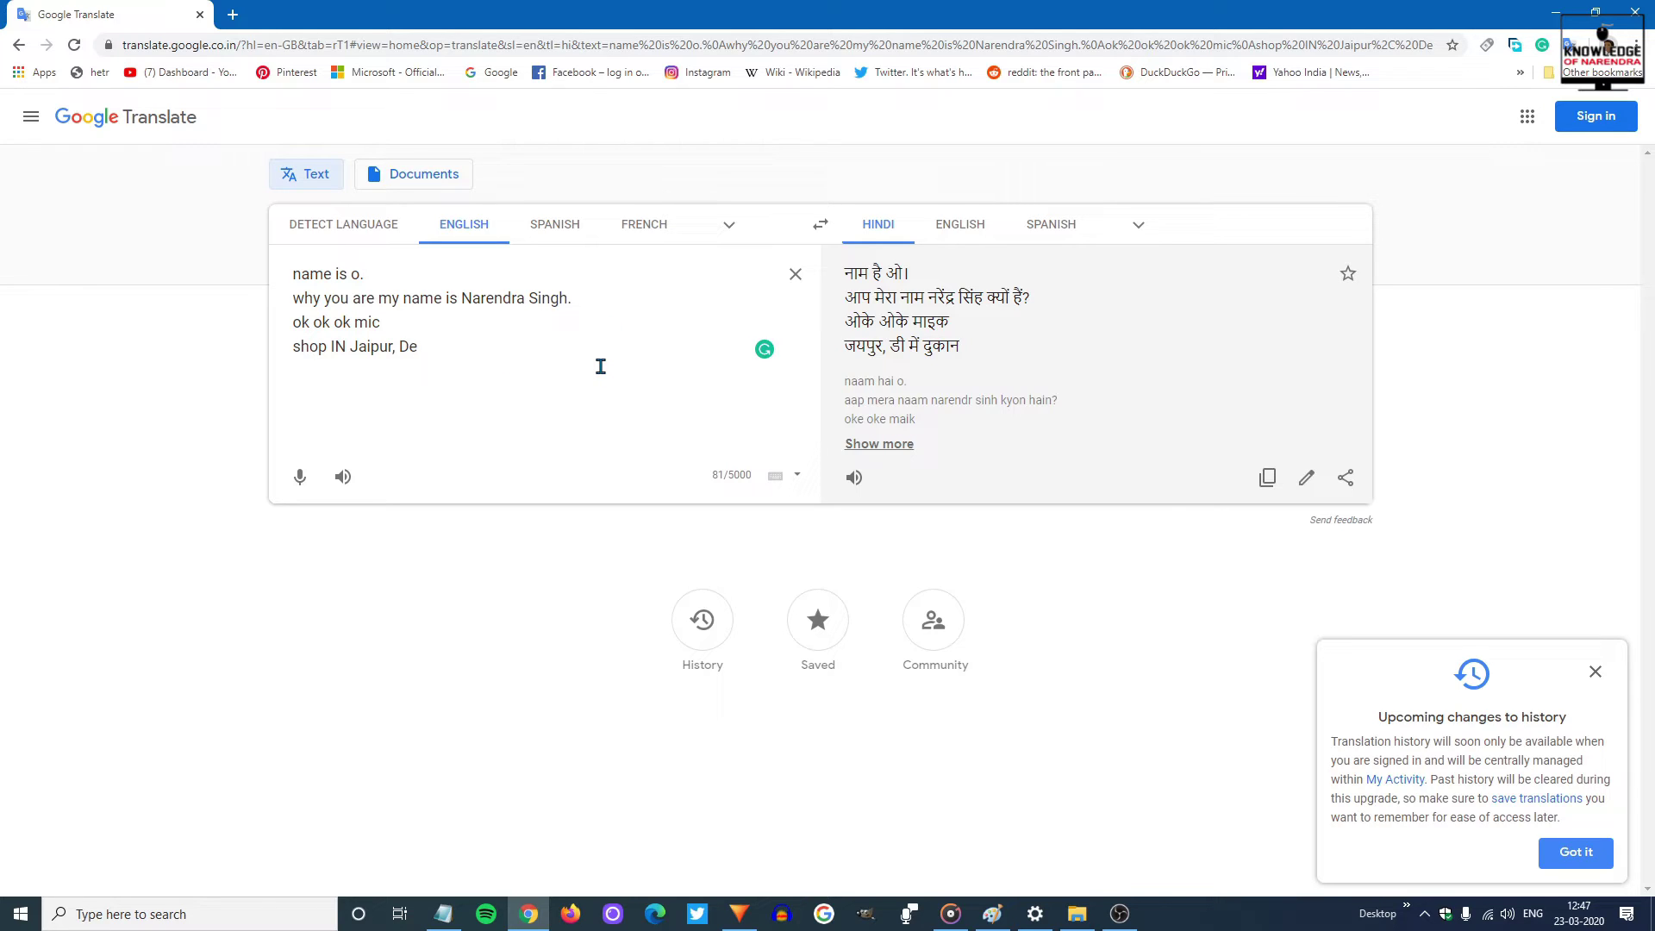
Step: Complete the source text again with "lhi, India," and the separate lines "have a nice day" and "history"
{"action": "type", "text": "lhi, India,"}
{"action": "key", "text": "Return"}
{"action": "type", "text": "h"}
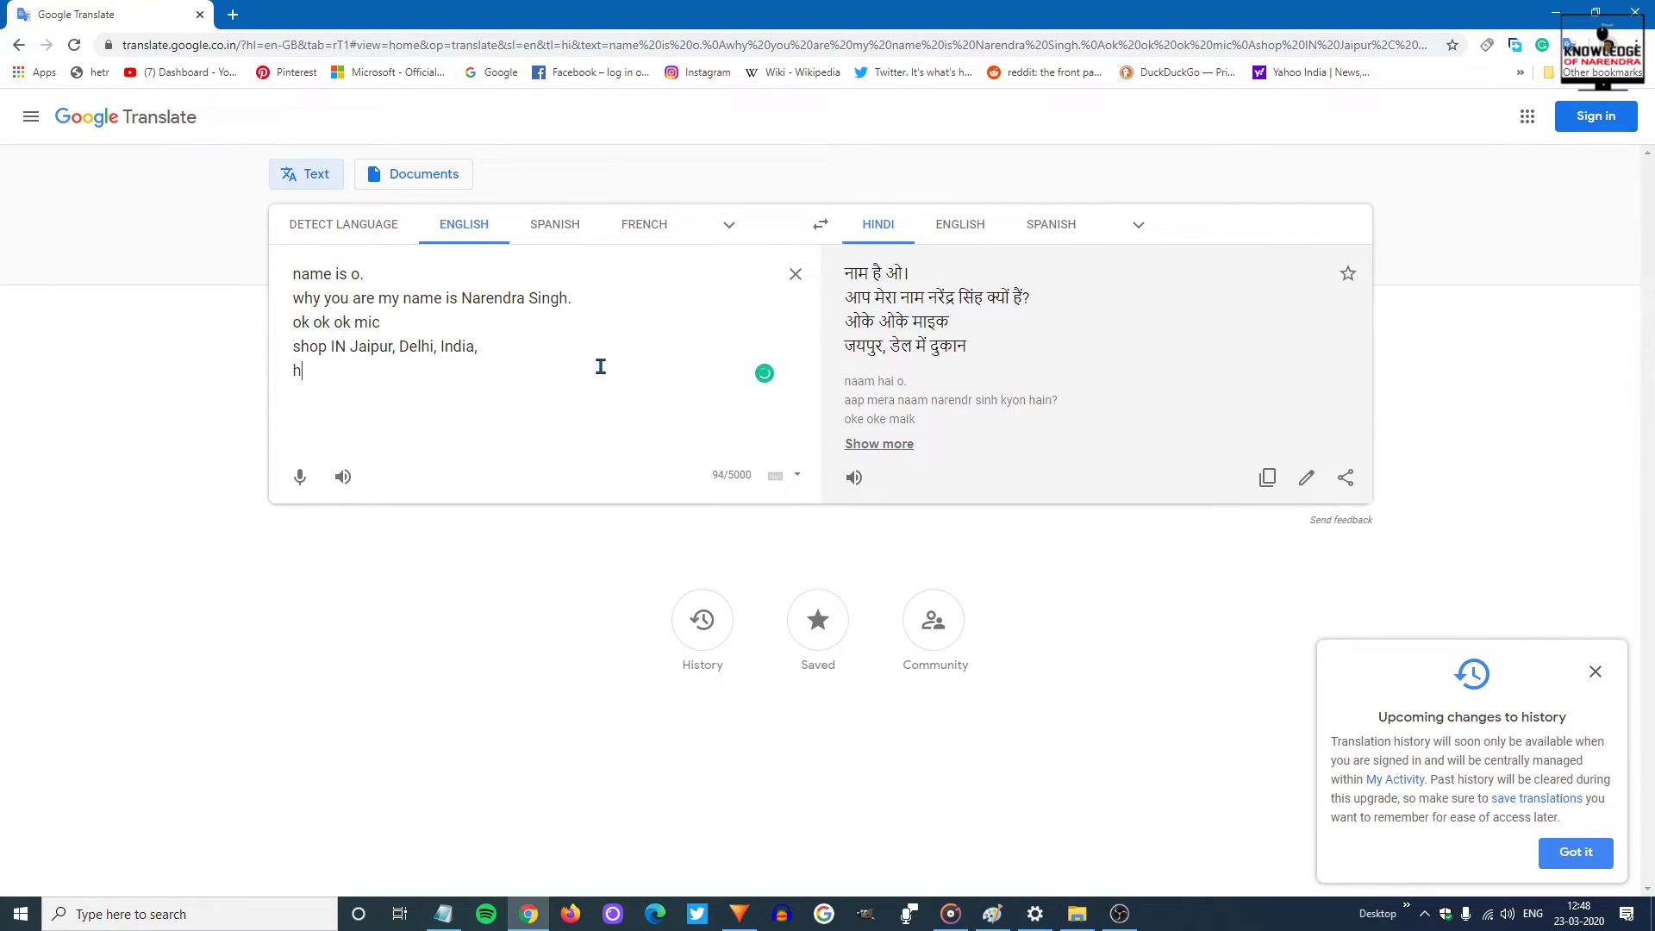
{"action": "type", "text": "ave a nice day"}
{"action": "key", "text": "Return"}
{"action": "type", "text": "history"}
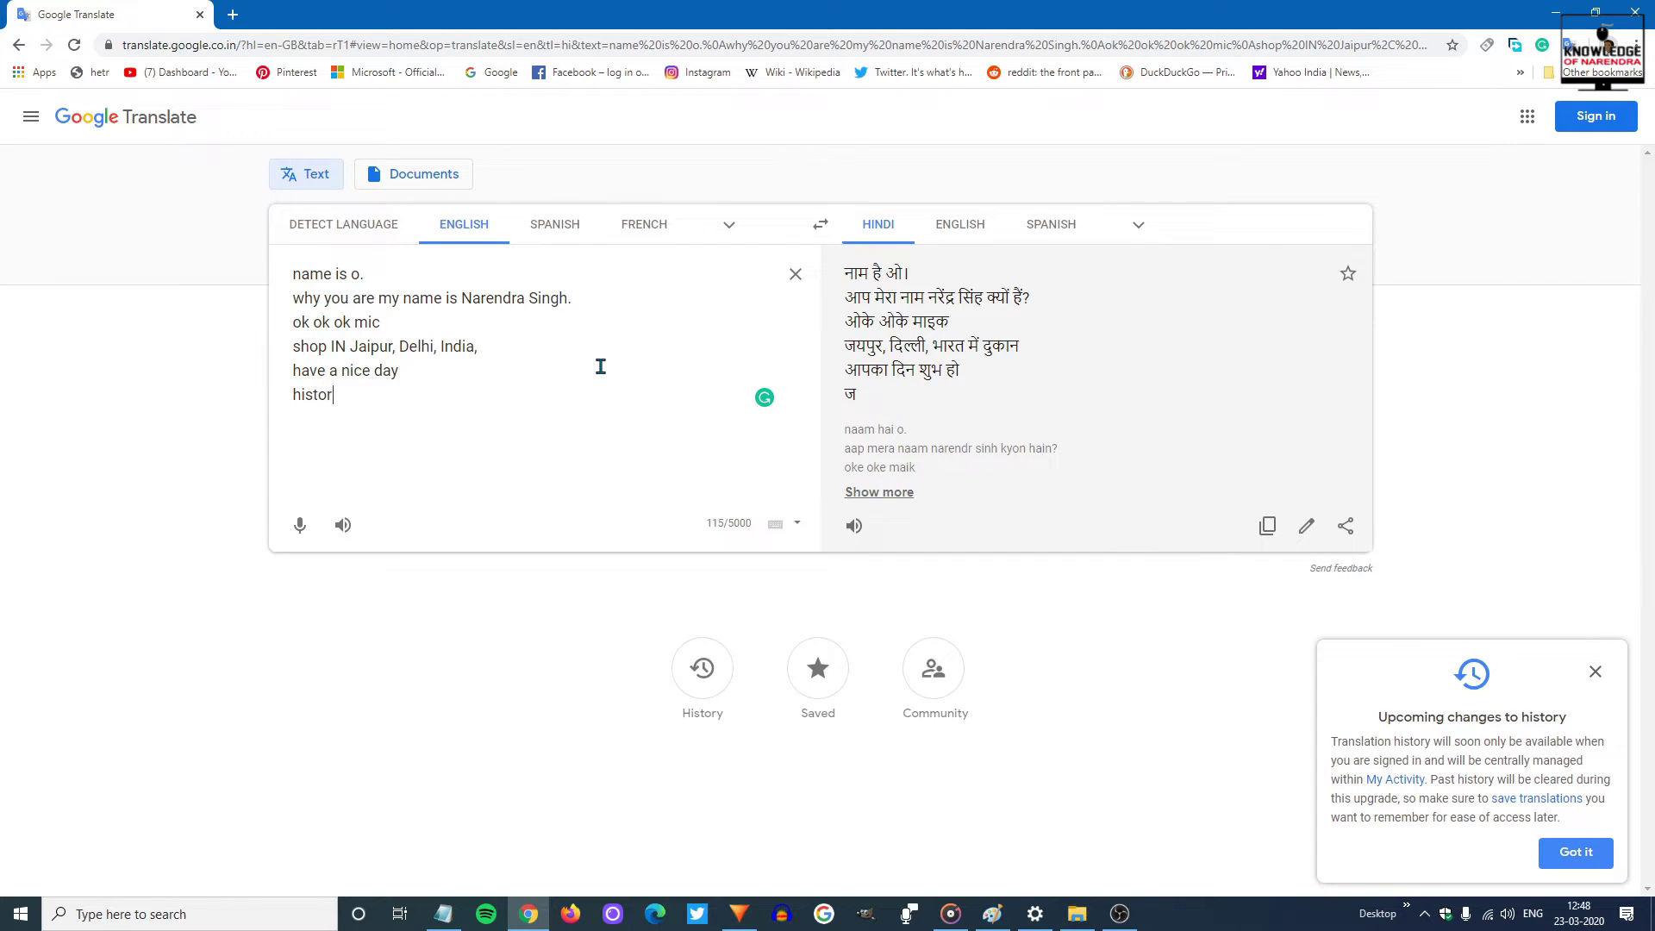
Step: Delete the entire source text in the translator and undo the deletion
{"action": "key", "text": "ctrl+a"}
{"action": "key", "text": "BackSpace"}
{"action": "key", "text": "ctrl+z"}
Step: Minimize the browser window and create a new folder on the desktop, keeping its default name
{"action": "left_click", "coordinate": [1553, 12]}
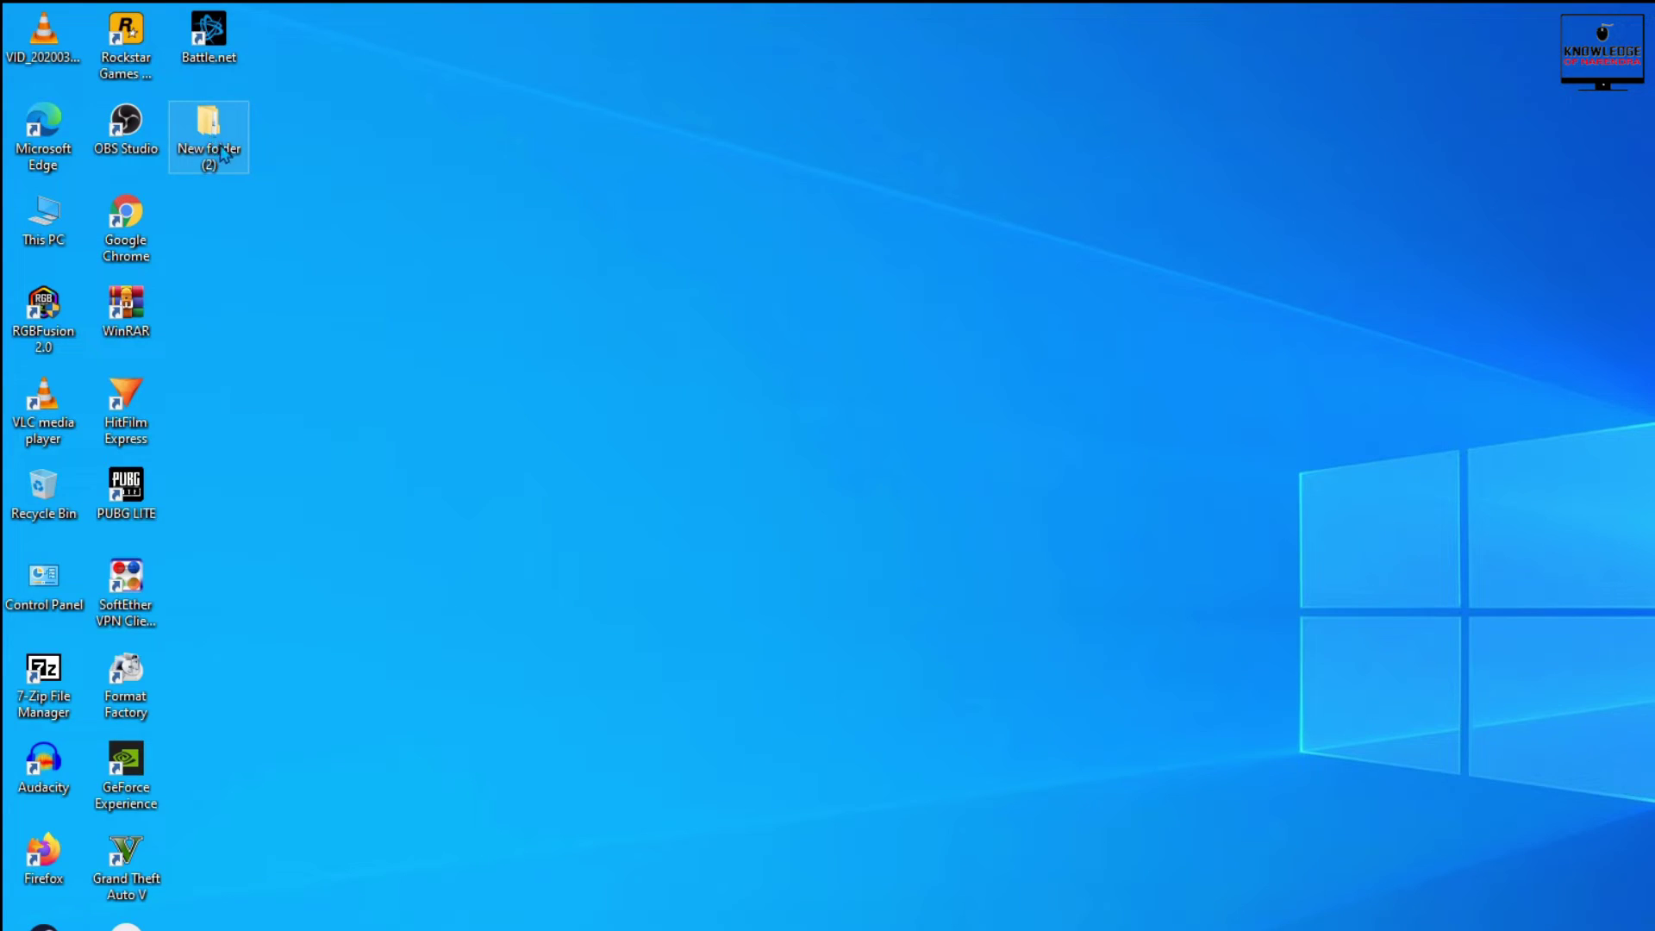
{"action": "right_click", "coordinate": [359, 236]}
{"action": "mouse_move", "coordinate": [448, 467]}
{"action": "left_click", "coordinate": [621, 475]}
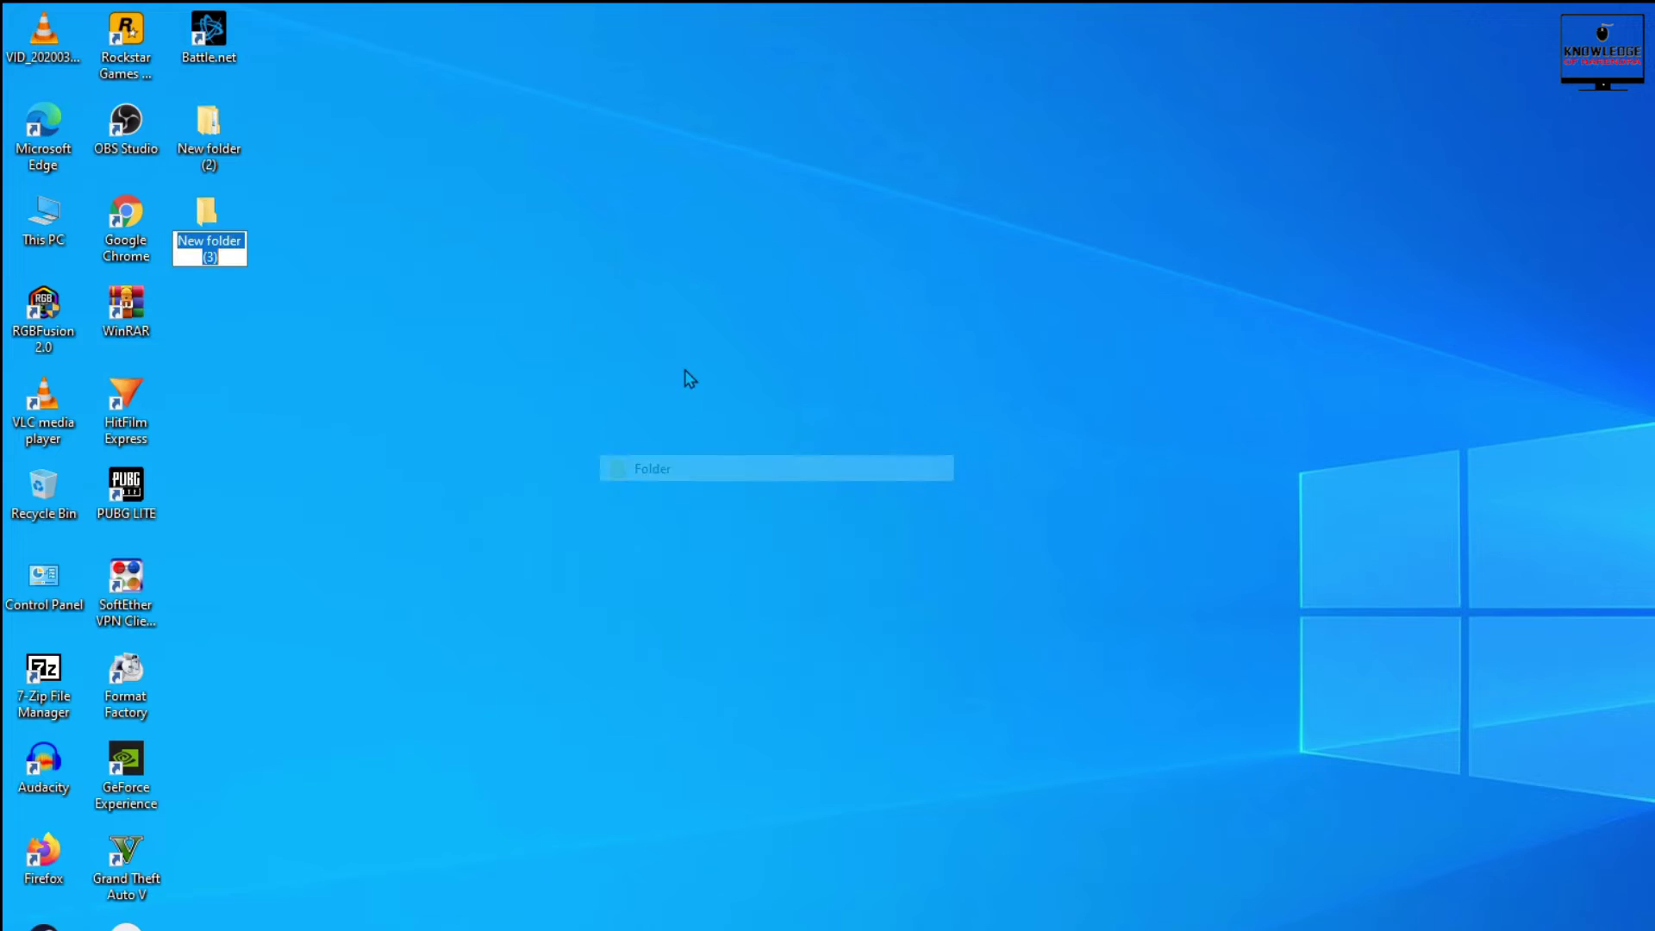
{"action": "key", "text": "Return"}
Step: Move New folder (2) into New folder (3) on the desktop and send New folder (3) to the Recycle Bin
{"action": "left_click_drag", "start_coordinate": [208, 129], "coordinate": [208, 227]}
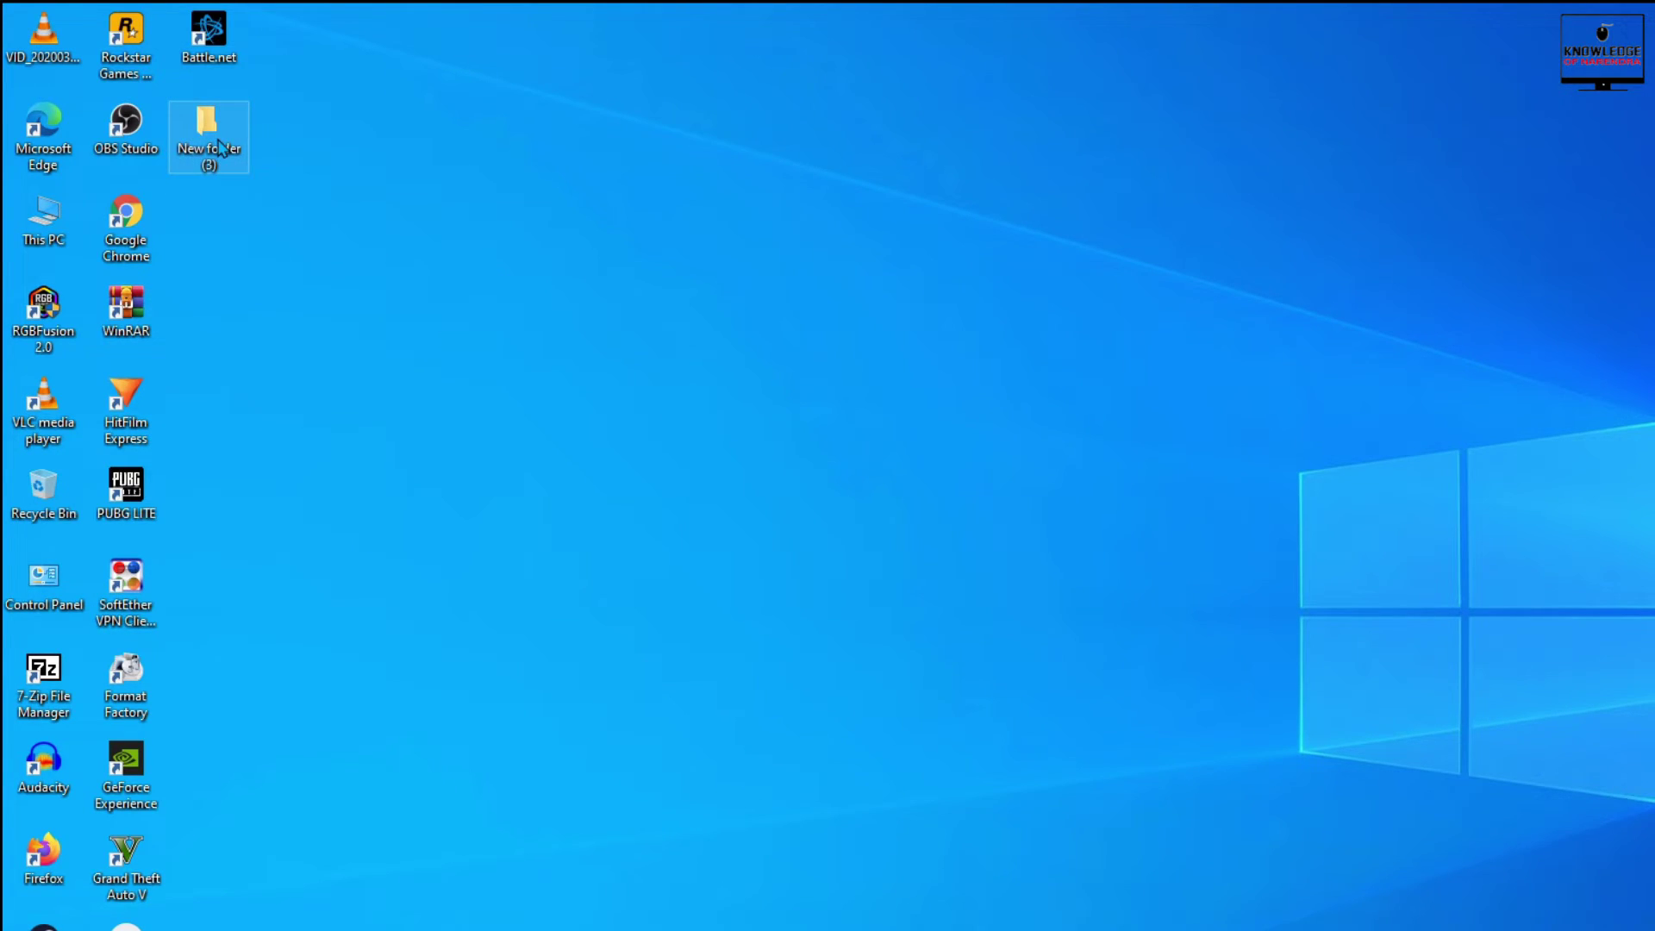
{"action": "key", "text": "Delete"}
{"action": "left_click", "coordinate": [1145, 667]}
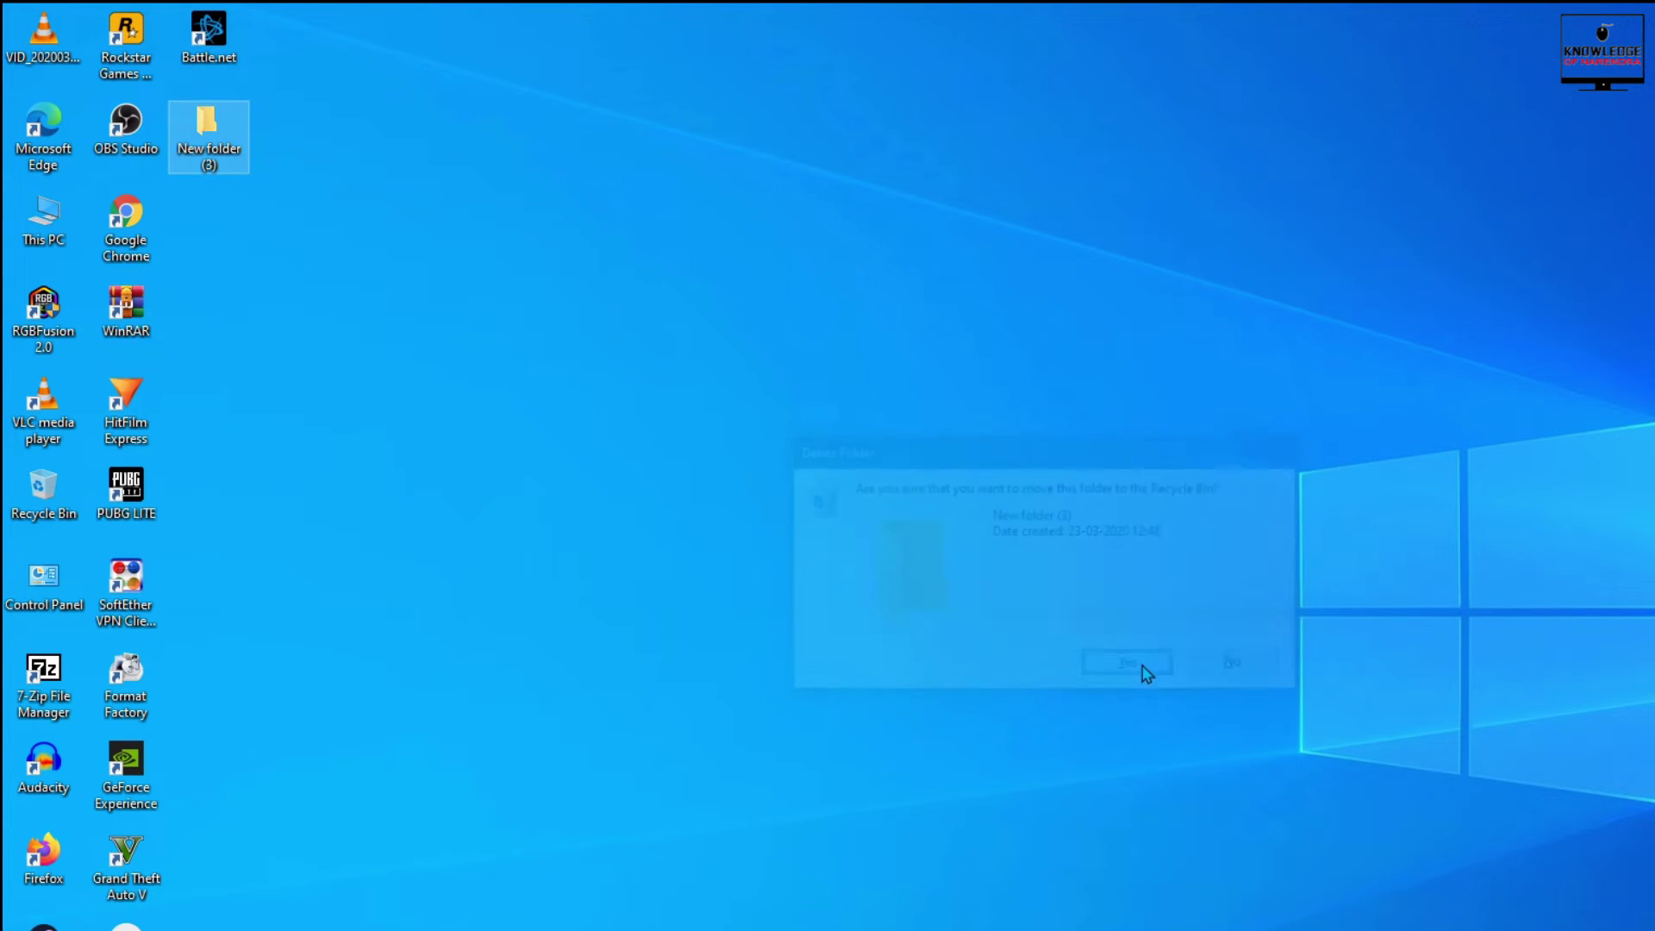
Step: Check the Recycle Bin for the deleted folder and close its window
{"action": "double_click", "coordinate": [45, 494]}
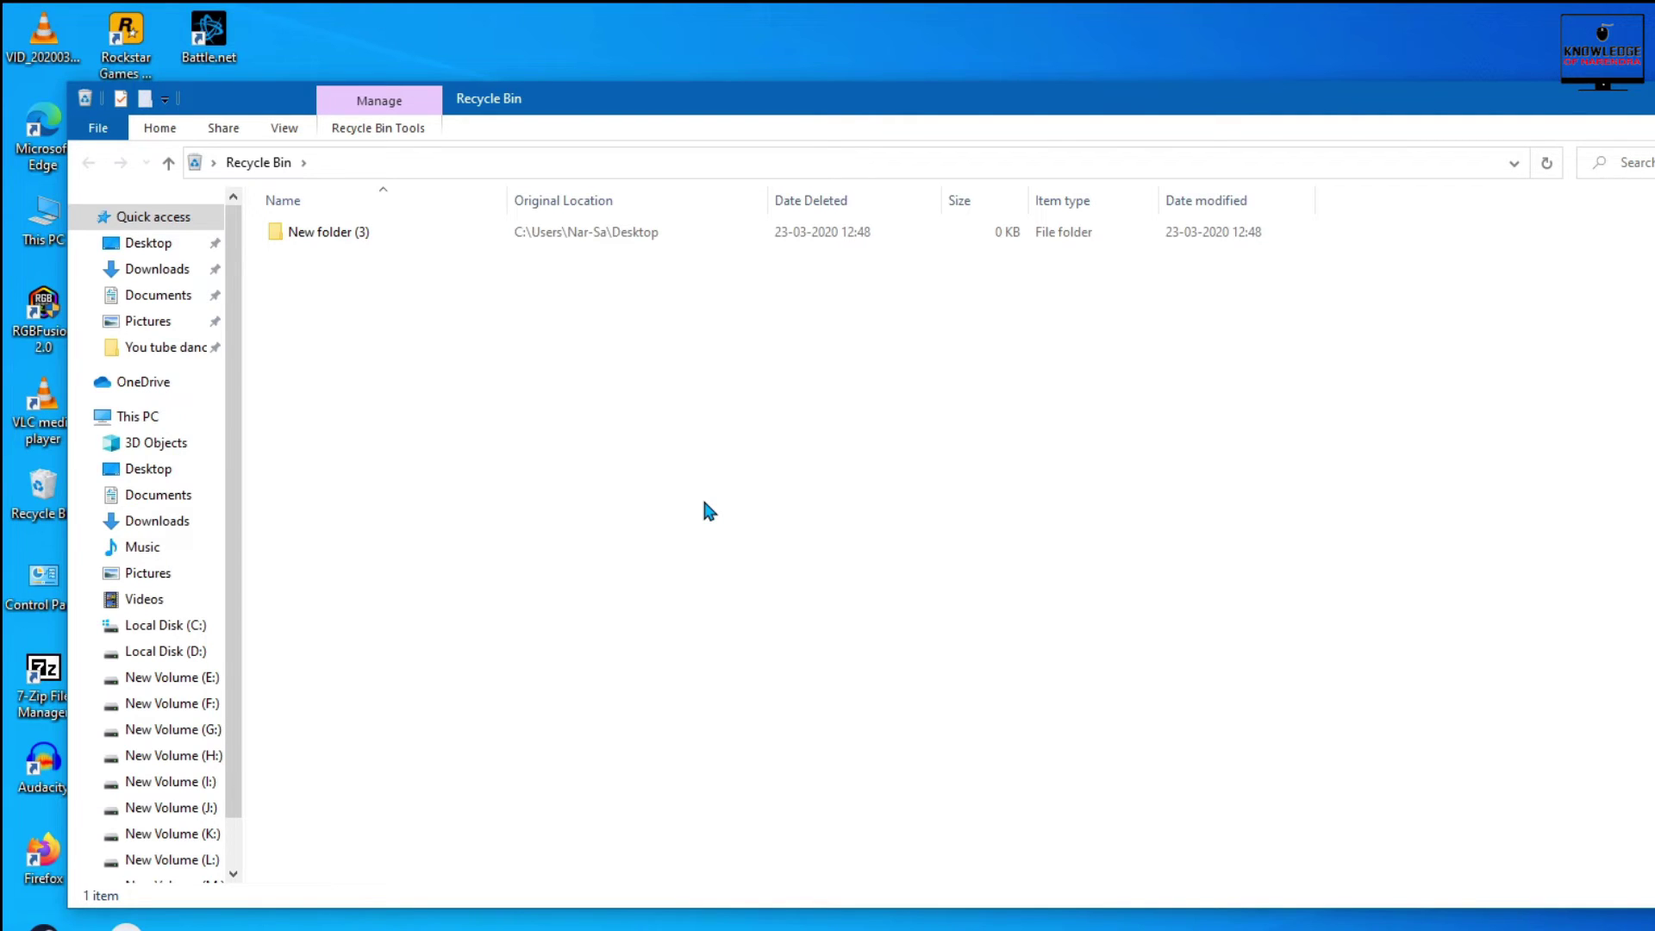
{"action": "key", "text": "alt+F4"}
Step: Undo the folder deletion to restore New folder (3) to the desktop
{"action": "left_click", "coordinate": [554, 224]}
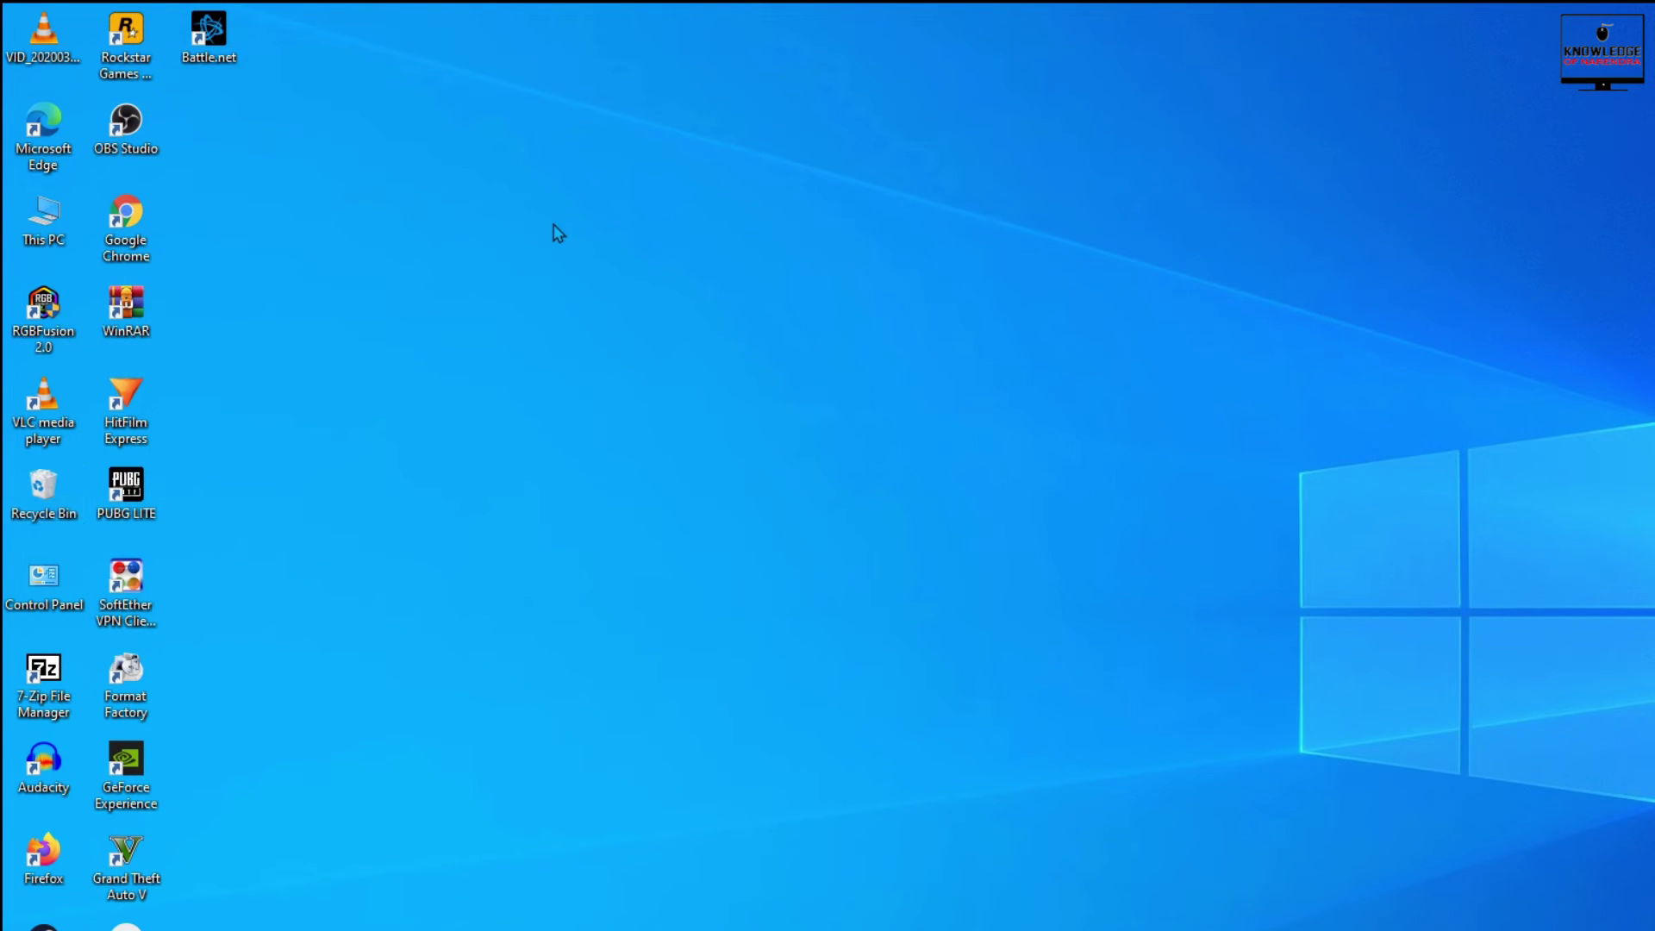
{"action": "key", "text": "ctrl+shift+n"}
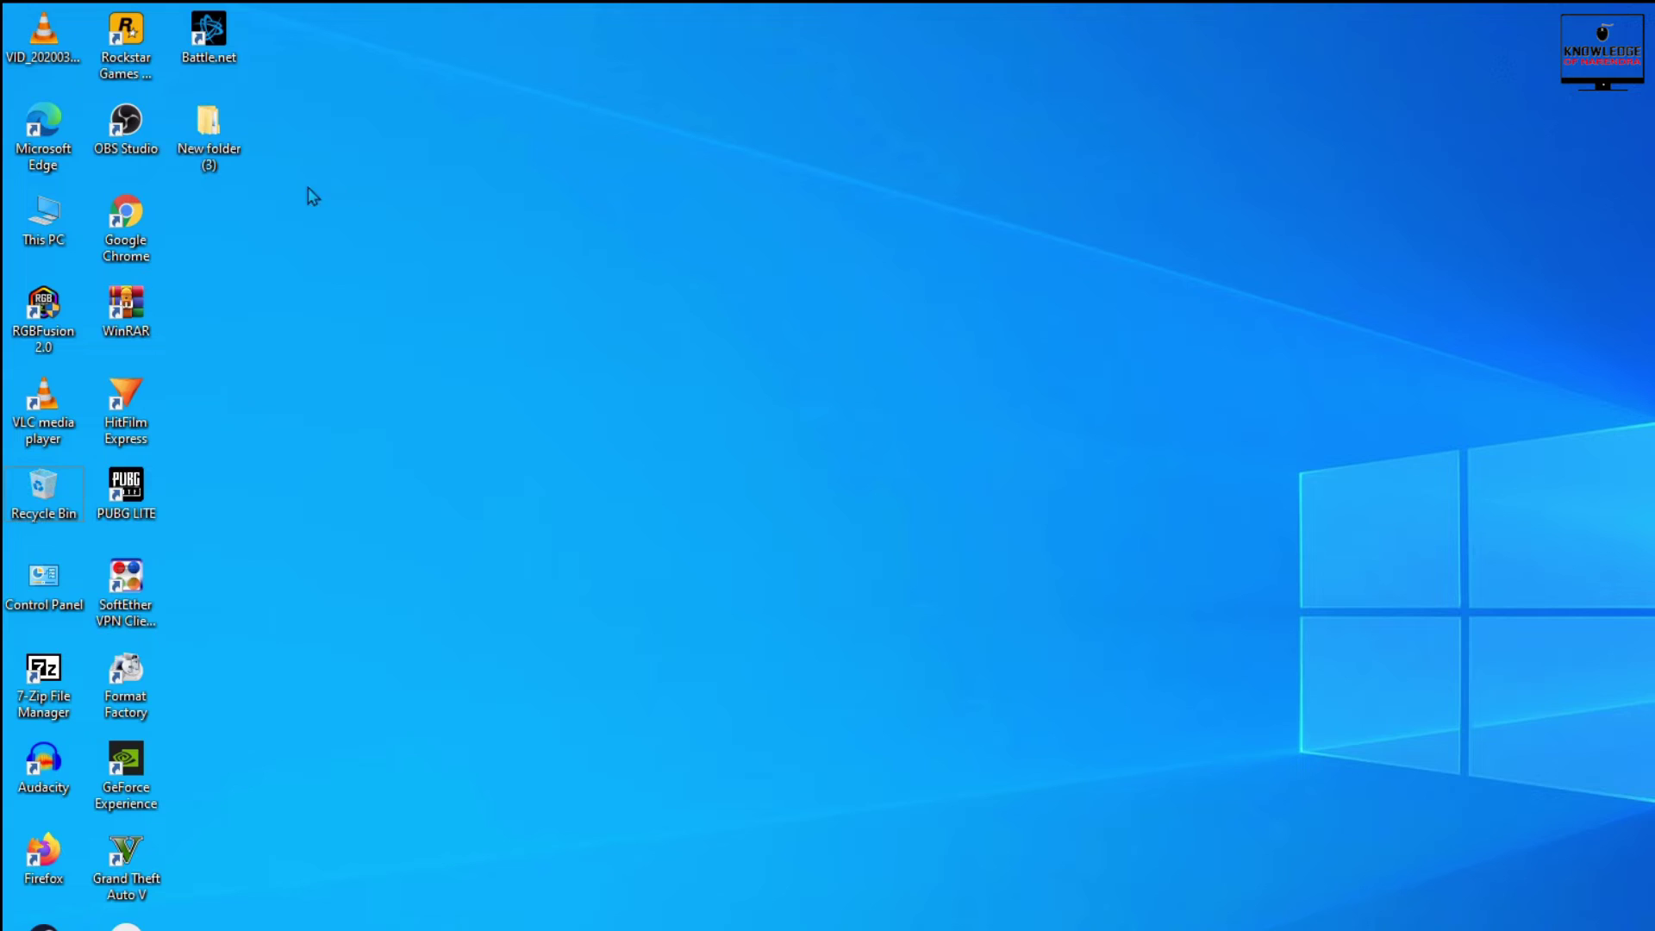
{"action": "left_click", "coordinate": [320, 172]}
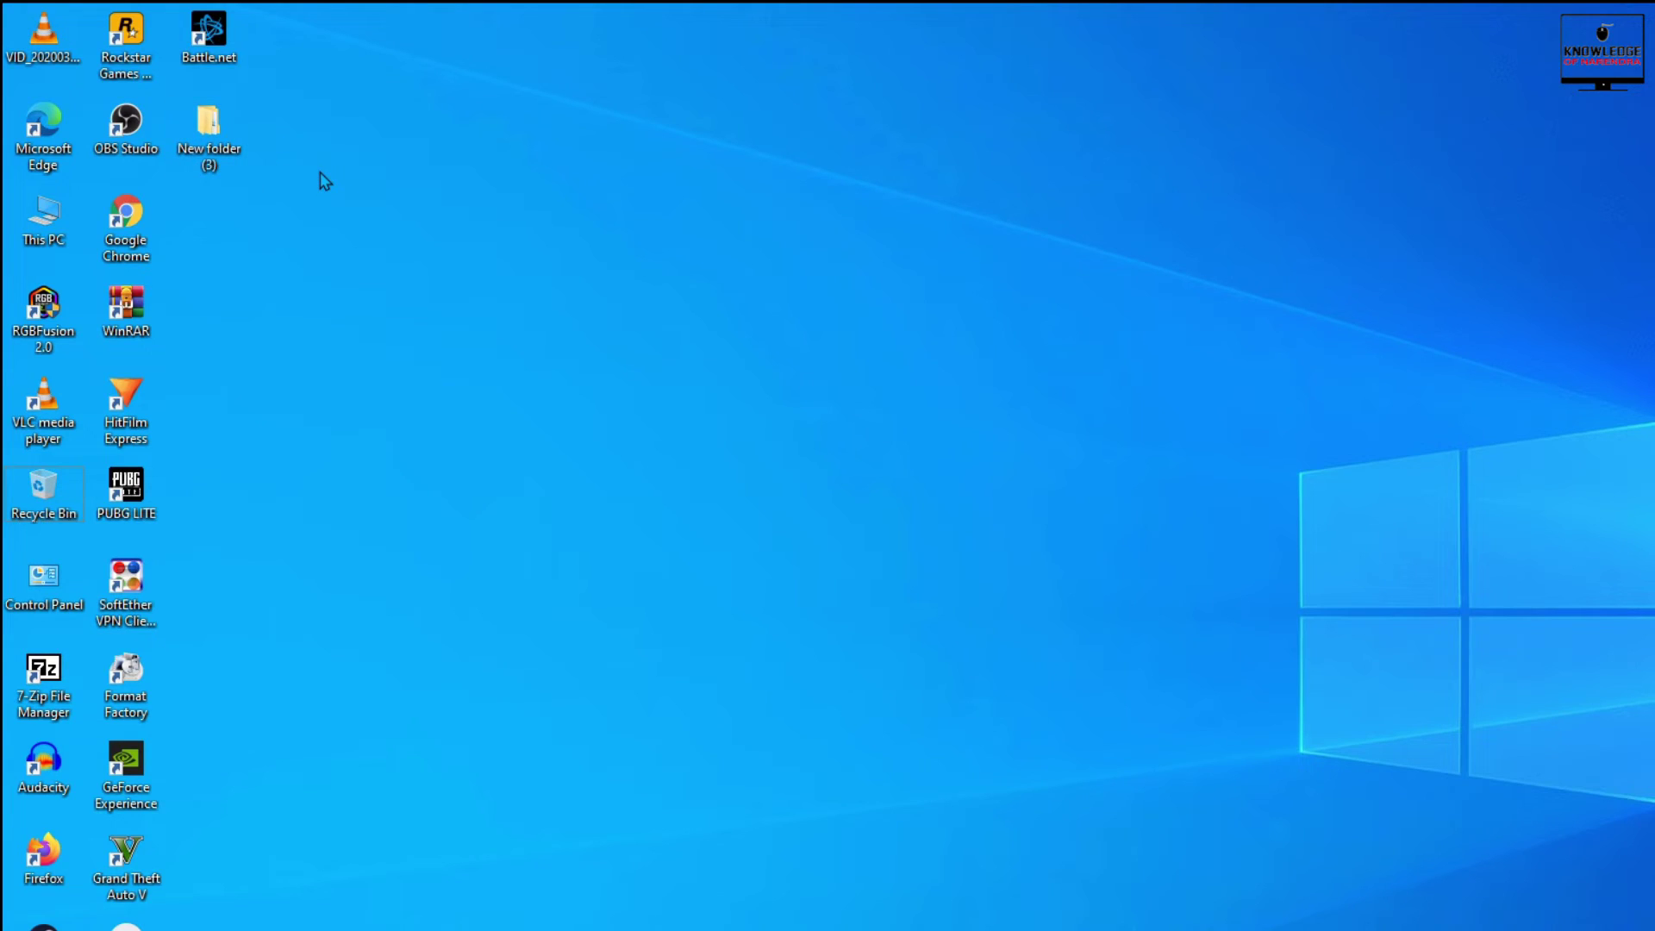